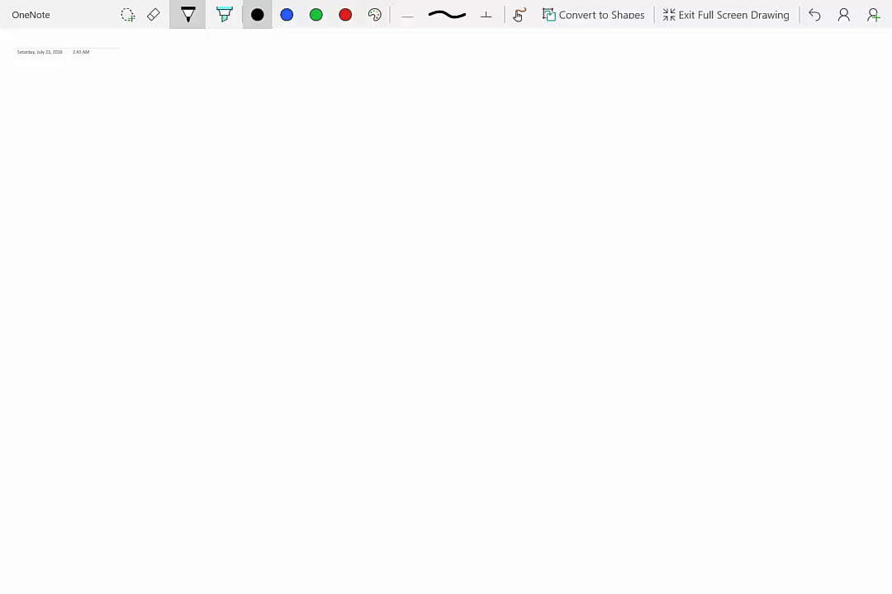
- Handwrite the title 'General Method for Planar Rigid Body Kinematics' and underline it
{"action": "mouse_move", "coordinate": [154, 38]}
{"action": "left_mouse_down"}
{"action": "mouse_move", "coordinate": [151, 49]}
{"action": "mouse_move", "coordinate": [248, 51]}
{"action": "mouse_move", "coordinate": [260, 41]}
{"action": "mouse_move", "coordinate": [278, 52]}
{"action": "mouse_move", "coordinate": [294, 36]}
{"action": "mouse_move", "coordinate": [302, 57]}
{"action": "mouse_move", "coordinate": [312, 44]}
{"action": "left_mouse_up"}
{"action": "left_click_drag", "start_coordinate": [312, 48], "coordinate": [368, 50]}
{"action": "left_click_drag", "start_coordinate": [370, 46], "coordinate": [389, 49]}
{"action": "mouse_move", "coordinate": [393, 48]}
{"action": "left_mouse_down"}
{"action": "mouse_move", "coordinate": [415, 39]}
{"action": "mouse_move", "coordinate": [446, 48]}
{"action": "left_mouse_up"}
{"action": "left_click_drag", "start_coordinate": [454, 39], "coordinate": [460, 57]}
{"action": "mouse_move", "coordinate": [470, 39]}
{"action": "left_mouse_down"}
{"action": "mouse_move", "coordinate": [470, 48]}
{"action": "mouse_move", "coordinate": [480, 36]}
{"action": "mouse_move", "coordinate": [504, 48]}
{"action": "left_mouse_up"}
{"action": "left_click_drag", "start_coordinate": [508, 42], "coordinate": [519, 47]}
{"action": "left_click_drag", "start_coordinate": [523, 40], "coordinate": [547, 48]}
{"action": "mouse_move", "coordinate": [554, 37]}
{"action": "left_mouse_down"}
{"action": "mouse_move", "coordinate": [560, 47]}
{"action": "mouse_move", "coordinate": [648, 47]}
{"action": "left_mouse_up"}
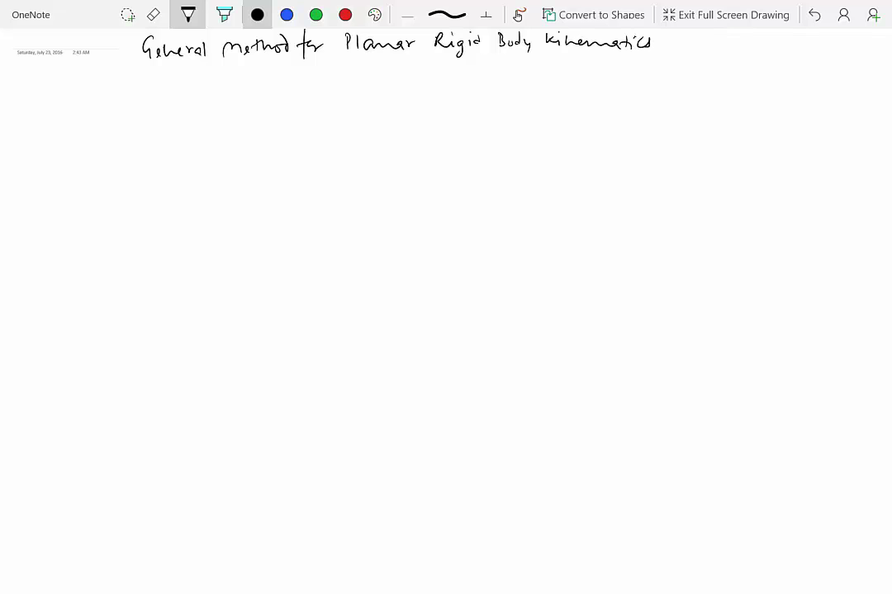
{"action": "left_click_drag", "start_coordinate": [158, 76], "coordinate": [660, 66]}
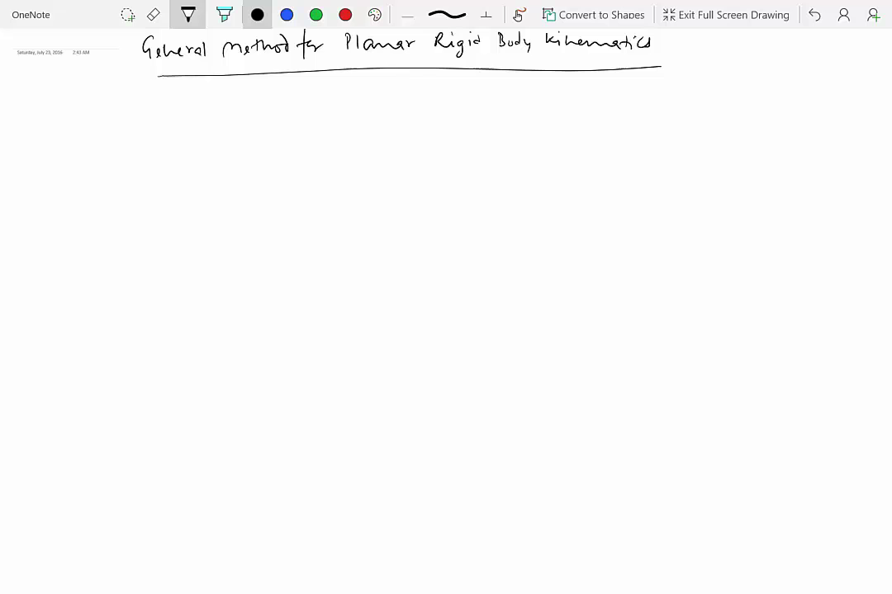
- Begin writing the 'Step ①' label below the title
{"action": "left_click_drag", "start_coordinate": [62, 101], "coordinate": [58, 116]}
{"action": "mouse_move", "coordinate": [66, 99]}
{"action": "left_mouse_down"}
{"action": "mouse_move", "coordinate": [66, 114]}
{"action": "mouse_move", "coordinate": [106, 102]}
{"action": "left_mouse_up"}
{"action": "left_click_drag", "start_coordinate": [106, 103], "coordinate": [112, 122]}
- Underline the Step 1 label and write 'Identify the choice of Coordinate System/frame:'
{"action": "left_click", "coordinate": [120, 110]}
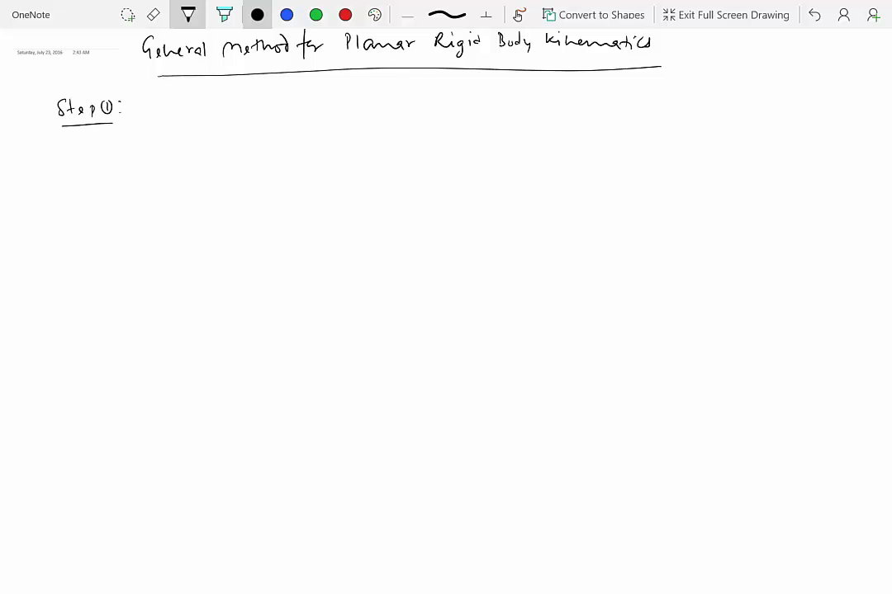
{"action": "mouse_move", "coordinate": [171, 105]}
{"action": "left_mouse_down"}
{"action": "mouse_move", "coordinate": [179, 115]}
{"action": "mouse_move", "coordinate": [196, 104]}
{"action": "mouse_move", "coordinate": [227, 113]}
{"action": "mouse_move", "coordinate": [240, 106]}
{"action": "mouse_move", "coordinate": [253, 120]}
{"action": "mouse_move", "coordinate": [435, 105]}
{"action": "left_mouse_up"}
{"action": "mouse_move", "coordinate": [446, 94]}
{"action": "left_mouse_down"}
{"action": "mouse_move", "coordinate": [473, 104]}
{"action": "mouse_move", "coordinate": [506, 101]}
{"action": "mouse_move", "coordinate": [507, 92]}
{"action": "mouse_move", "coordinate": [568, 103]}
{"action": "left_mouse_up"}
{"action": "mouse_move", "coordinate": [587, 91]}
{"action": "left_mouse_down"}
{"action": "mouse_move", "coordinate": [577, 104]}
{"action": "mouse_move", "coordinate": [596, 104]}
{"action": "left_mouse_up"}
{"action": "mouse_move", "coordinate": [605, 92]}
{"action": "left_mouse_down"}
{"action": "mouse_move", "coordinate": [611, 103]}
{"action": "mouse_move", "coordinate": [647, 101]}
{"action": "left_mouse_up"}
{"action": "mouse_move", "coordinate": [654, 91]}
{"action": "left_mouse_down"}
{"action": "mouse_move", "coordinate": [647, 109]}
{"action": "mouse_move", "coordinate": [666, 98]}
{"action": "left_mouse_up"}
{"action": "left_click_drag", "start_coordinate": [669, 99], "coordinate": [688, 102]}
{"action": "left_click_drag", "start_coordinate": [692, 93], "coordinate": [724, 94]}
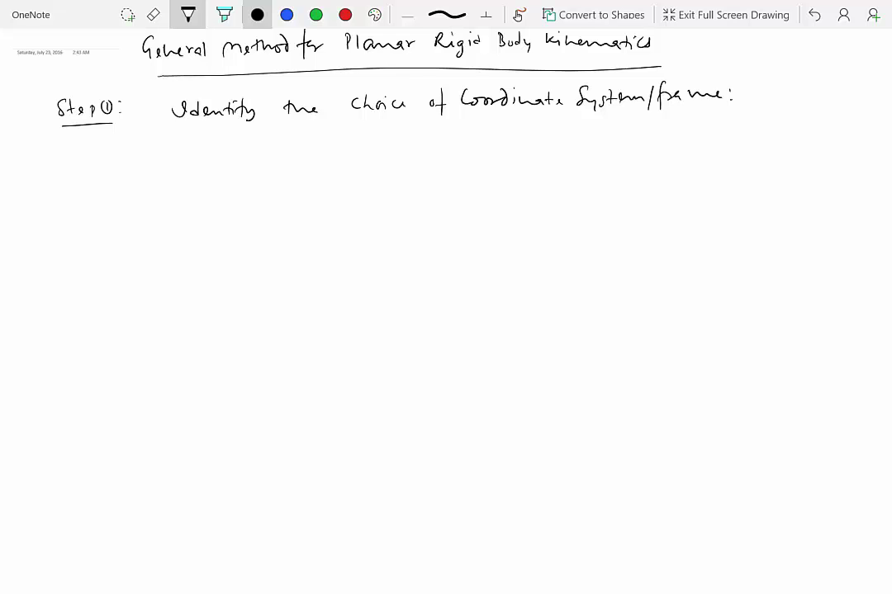
- Add the parenthetical note '(Translating & Rotating)' after 'frame'
{"action": "mouse_move", "coordinate": [753, 81]}
{"action": "left_mouse_down"}
{"action": "mouse_move", "coordinate": [749, 100]}
{"action": "mouse_move", "coordinate": [777, 83]}
{"action": "left_mouse_up"}
{"action": "mouse_move", "coordinate": [769, 83]}
{"action": "left_mouse_down"}
{"action": "mouse_move", "coordinate": [769, 94]}
{"action": "mouse_move", "coordinate": [793, 93]}
{"action": "left_mouse_up"}
{"action": "left_click_drag", "start_coordinate": [795, 85], "coordinate": [837, 94]}
{"action": "left_click_drag", "start_coordinate": [832, 84], "coordinate": [840, 84]}
{"action": "mouse_move", "coordinate": [844, 87]}
{"action": "left_mouse_down"}
{"action": "mouse_move", "coordinate": [861, 89]}
{"action": "mouse_move", "coordinate": [859, 99]}
{"action": "left_mouse_up"}
{"action": "mouse_move", "coordinate": [791, 108]}
{"action": "left_mouse_down"}
{"action": "mouse_move", "coordinate": [796, 117]}
{"action": "mouse_move", "coordinate": [751, 142]}
{"action": "mouse_move", "coordinate": [758, 141]}
{"action": "left_mouse_up"}
{"action": "left_click_drag", "start_coordinate": [764, 134], "coordinate": [776, 140]}
{"action": "left_click_drag", "start_coordinate": [770, 130], "coordinate": [786, 139]}
{"action": "left_click_drag", "start_coordinate": [793, 125], "coordinate": [821, 145]}
{"action": "left_click_drag", "start_coordinate": [841, 123], "coordinate": [836, 145]}
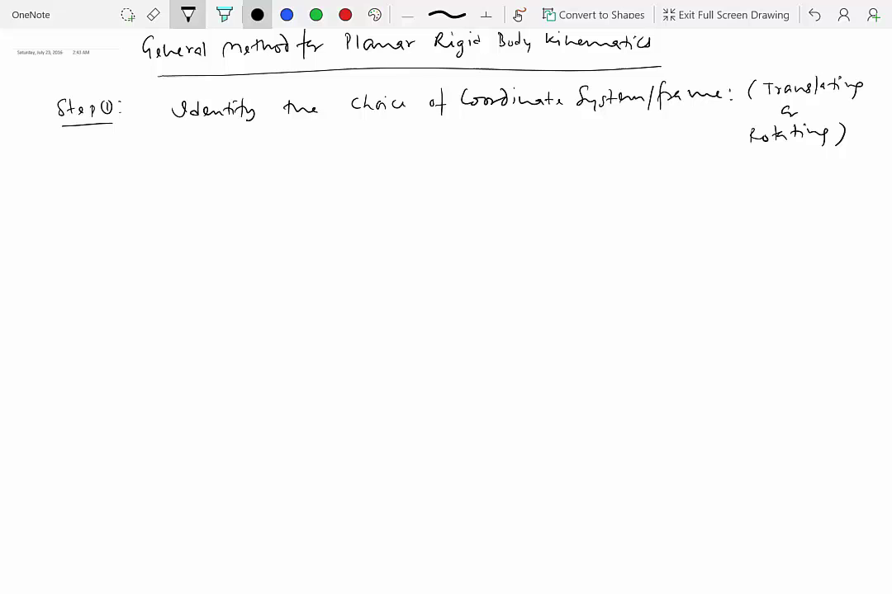
- Write and underline the 'Step ②' label below Step 1
{"action": "mouse_move", "coordinate": [66, 156]}
{"action": "left_mouse_down"}
{"action": "mouse_move", "coordinate": [58, 170]}
{"action": "mouse_move", "coordinate": [69, 169]}
{"action": "left_mouse_up"}
{"action": "left_click_drag", "start_coordinate": [64, 161], "coordinate": [80, 167]}
{"action": "left_click_drag", "start_coordinate": [84, 163], "coordinate": [106, 168]}
{"action": "left_click_drag", "start_coordinate": [103, 156], "coordinate": [99, 177]}
- Finish the Step 2 label's colon and write 'Show the frame' beside it
{"action": "left_click", "coordinate": [118, 159]}
{"action": "left_click", "coordinate": [118, 168]}
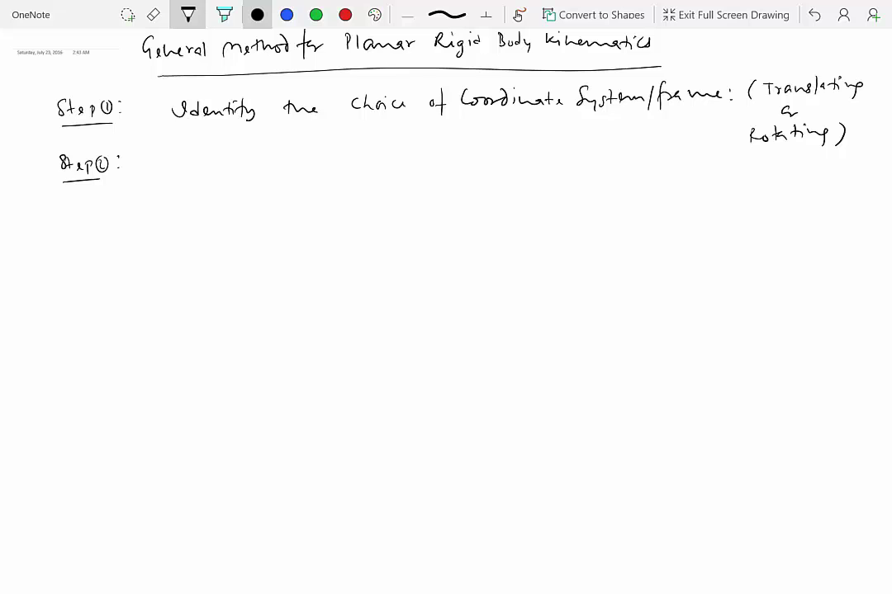
{"action": "left_click_drag", "start_coordinate": [193, 156], "coordinate": [186, 168]}
{"action": "mouse_move", "coordinate": [198, 155]}
{"action": "left_mouse_down"}
{"action": "mouse_move", "coordinate": [204, 167]}
{"action": "mouse_move", "coordinate": [327, 166]}
{"action": "mouse_move", "coordinate": [346, 150]}
{"action": "mouse_move", "coordinate": [391, 154]}
{"action": "left_mouse_up"}
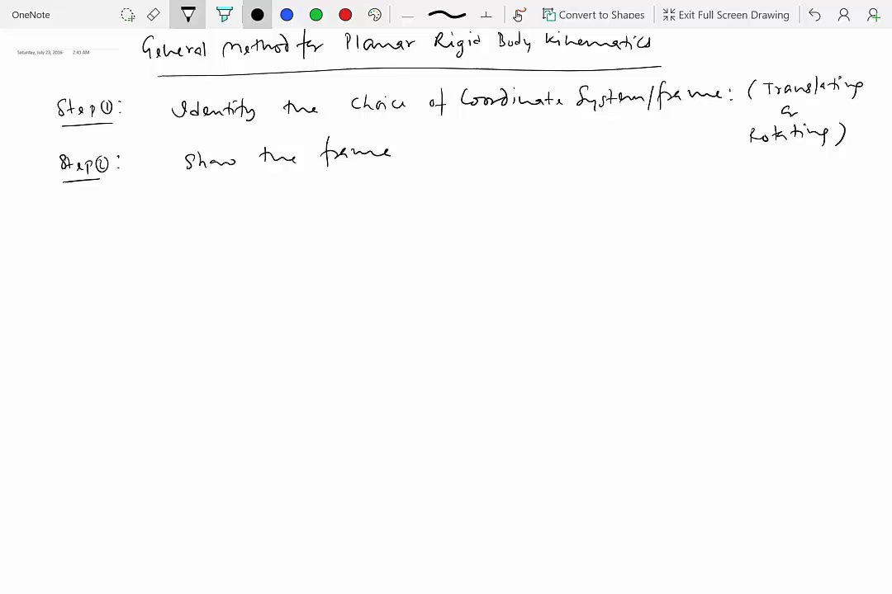
- Write 'Step ③: Identify the motions of rigid bodies in the system'
{"action": "mouse_move", "coordinate": [71, 208]}
{"action": "left_mouse_down"}
{"action": "mouse_move", "coordinate": [65, 220]}
{"action": "mouse_move", "coordinate": [109, 222]}
{"action": "mouse_move", "coordinate": [104, 210]}
{"action": "mouse_move", "coordinate": [116, 230]}
{"action": "left_mouse_up"}
{"action": "left_click", "coordinate": [122, 213]}
{"action": "left_click", "coordinate": [122, 220]}
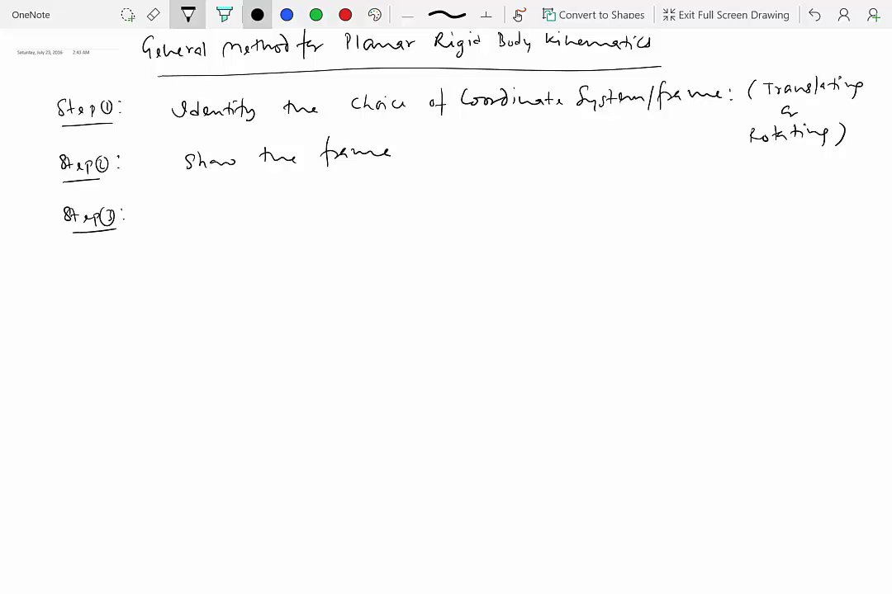
{"action": "mouse_move", "coordinate": [195, 205]}
{"action": "left_mouse_down"}
{"action": "mouse_move", "coordinate": [216, 218]}
{"action": "mouse_move", "coordinate": [252, 207]}
{"action": "mouse_move", "coordinate": [262, 213]}
{"action": "mouse_move", "coordinate": [268, 196]}
{"action": "mouse_move", "coordinate": [285, 217]}
{"action": "mouse_move", "coordinate": [424, 213]}
{"action": "left_mouse_up"}
{"action": "left_click_drag", "start_coordinate": [416, 205], "coordinate": [506, 214]}
{"action": "mouse_move", "coordinate": [530, 200]}
{"action": "left_mouse_down"}
{"action": "mouse_move", "coordinate": [552, 218]}
{"action": "mouse_move", "coordinate": [563, 209]}
{"action": "left_mouse_up"}
{"action": "mouse_move", "coordinate": [576, 194]}
{"action": "left_mouse_down"}
{"action": "mouse_move", "coordinate": [571, 208]}
{"action": "mouse_move", "coordinate": [622, 192]}
{"action": "mouse_move", "coordinate": [629, 203]}
{"action": "mouse_move", "coordinate": [830, 192]}
{"action": "left_mouse_up"}
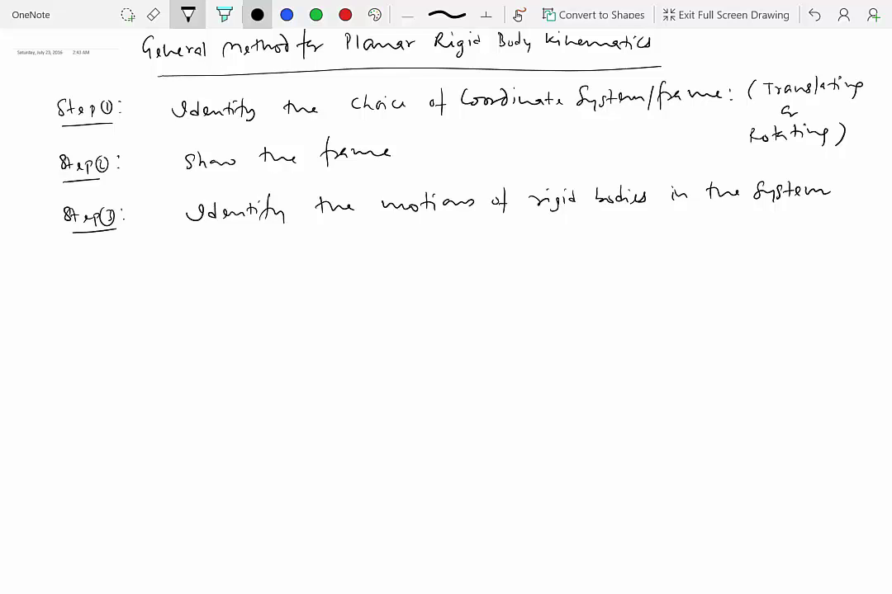
- Start the 'Step ④' label below Step 3
{"action": "mouse_move", "coordinate": [67, 262]}
{"action": "left_mouse_down"}
{"action": "mouse_move", "coordinate": [60, 273]}
{"action": "mouse_move", "coordinate": [73, 273]}
{"action": "left_mouse_up"}
{"action": "left_click_drag", "start_coordinate": [69, 265], "coordinate": [91, 279]}
{"action": "left_click_drag", "start_coordinate": [111, 263], "coordinate": [108, 276]}
{"action": "left_click_drag", "start_coordinate": [112, 261], "coordinate": [113, 276]}
- Underline the Step 4 label and write 'Identify common points on rigid bodies.'
{"action": "left_click_drag", "start_coordinate": [60, 281], "coordinate": [117, 280]}
{"action": "left_click", "coordinate": [123, 263]}
{"action": "left_click", "coordinate": [123, 272]}
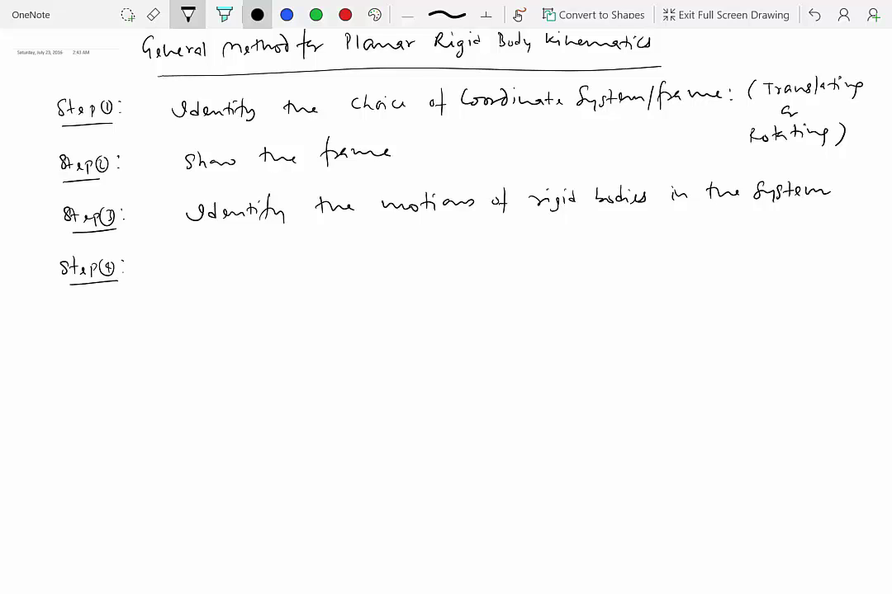
{"action": "scroll", "coordinate": [372, 297], "scroll_direction": "down", "scroll_amount": 1}
{"action": "left_click_drag", "start_coordinate": [183, 195], "coordinate": [284, 205]}
{"action": "mouse_move", "coordinate": [336, 188]}
{"action": "left_mouse_down"}
{"action": "mouse_move", "coordinate": [332, 196]}
{"action": "mouse_move", "coordinate": [476, 193]}
{"action": "left_mouse_up"}
{"action": "mouse_move", "coordinate": [487, 185]}
{"action": "left_mouse_down"}
{"action": "mouse_move", "coordinate": [479, 191]}
{"action": "mouse_move", "coordinate": [591, 188]}
{"action": "left_mouse_up"}
{"action": "mouse_move", "coordinate": [601, 178]}
{"action": "left_mouse_down"}
{"action": "mouse_move", "coordinate": [595, 188]}
{"action": "mouse_move", "coordinate": [689, 180]}
{"action": "left_mouse_up"}
{"action": "left_click", "coordinate": [697, 178]}
- Sketch overlapping bodies 1 and 2 sharing point A, and a circle touching ground at P
{"action": "mouse_move", "coordinate": [374, 231]}
{"action": "left_mouse_down"}
{"action": "mouse_move", "coordinate": [354, 275]}
{"action": "mouse_move", "coordinate": [369, 232]}
{"action": "left_mouse_up"}
{"action": "left_click_drag", "start_coordinate": [419, 273], "coordinate": [469, 302]}
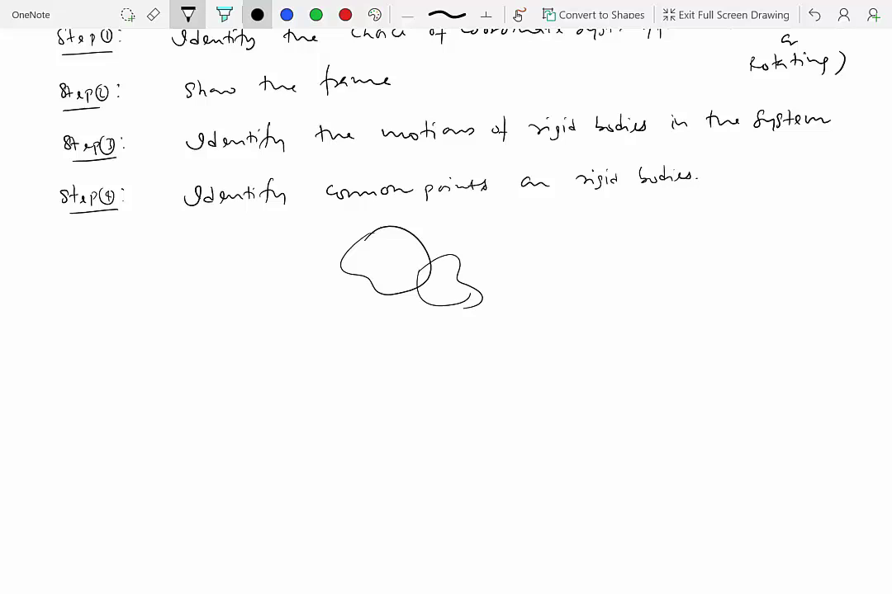
{"action": "left_click_drag", "start_coordinate": [425, 271], "coordinate": [425, 271]}
{"action": "left_click_drag", "start_coordinate": [432, 251], "coordinate": [440, 248]}
{"action": "left_click_drag", "start_coordinate": [382, 242], "coordinate": [383, 255]}
{"action": "left_click_drag", "start_coordinate": [440, 279], "coordinate": [449, 290]}
{"action": "mouse_move", "coordinate": [596, 228]}
{"action": "left_mouse_down"}
{"action": "mouse_move", "coordinate": [568, 277]}
{"action": "mouse_move", "coordinate": [601, 228]}
{"action": "left_mouse_up"}
{"action": "left_click_drag", "start_coordinate": [527, 290], "coordinate": [678, 288]}
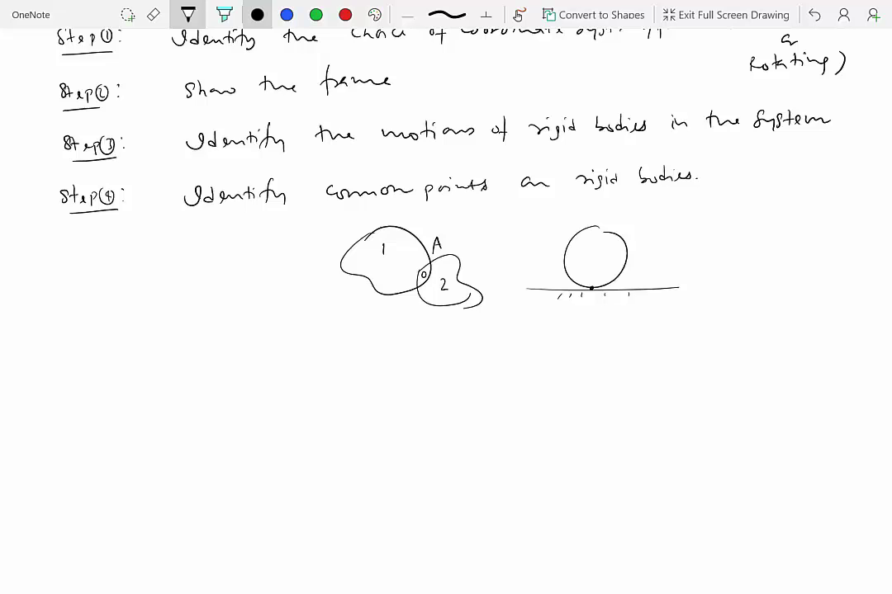
{"action": "left_click_drag", "start_coordinate": [600, 296], "coordinate": [602, 303]}
- Return to black ink and start the 'Step ⑤' label below the sketches
{"action": "scroll", "coordinate": [446, 305], "scroll_direction": "down", "scroll_amount": 3}
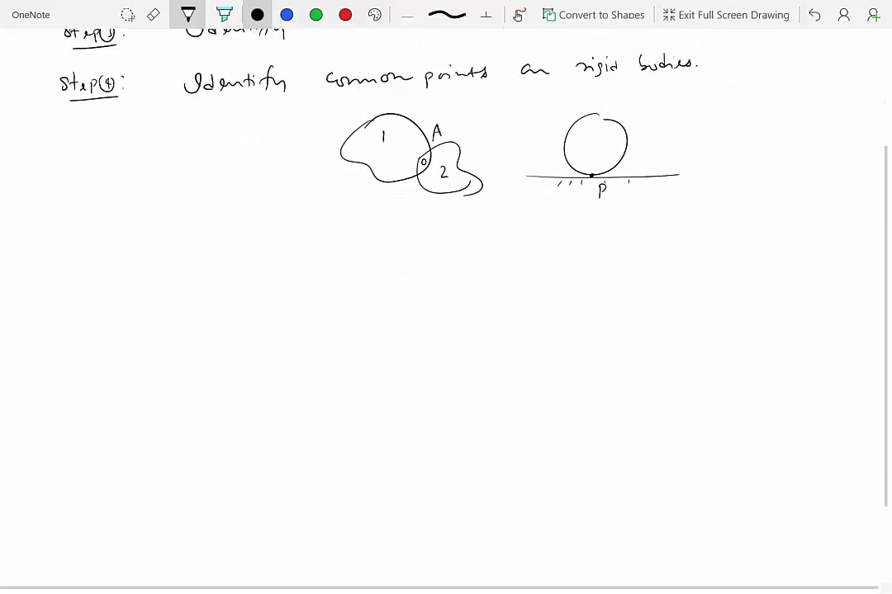
{"action": "left_click", "coordinate": [189, 14]}
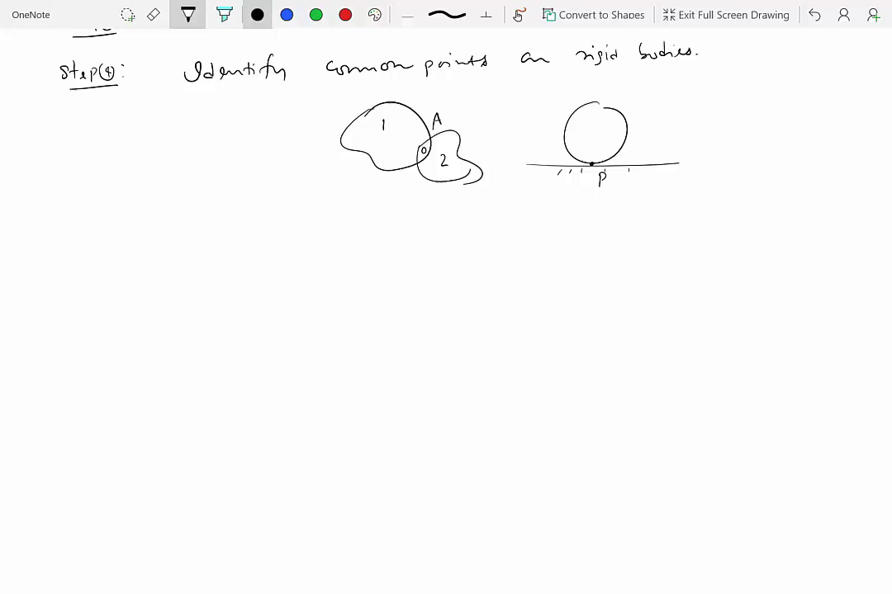
{"action": "mouse_move", "coordinate": [75, 200]}
{"action": "left_mouse_down"}
{"action": "mouse_move", "coordinate": [66, 216]}
{"action": "mouse_move", "coordinate": [106, 216]}
{"action": "mouse_move", "coordinate": [114, 205]}
{"action": "mouse_move", "coordinate": [116, 222]}
{"action": "left_mouse_up"}
- Underline the Step 5 label and write 'Write down velocity and acceleration'
{"action": "left_click", "coordinate": [125, 208]}
{"action": "left_click", "coordinate": [124, 216]}
{"action": "left_click_drag", "start_coordinate": [194, 206], "coordinate": [233, 218]}
{"action": "mouse_move", "coordinate": [239, 206]}
{"action": "left_mouse_down"}
{"action": "mouse_move", "coordinate": [240, 218]}
{"action": "mouse_move", "coordinate": [244, 211]}
{"action": "left_mouse_up"}
{"action": "left_click_drag", "start_coordinate": [246, 215], "coordinate": [296, 212]}
{"action": "mouse_move", "coordinate": [300, 210]}
{"action": "left_mouse_down"}
{"action": "mouse_move", "coordinate": [376, 204]}
{"action": "mouse_move", "coordinate": [385, 213]}
{"action": "left_mouse_up"}
{"action": "left_click_drag", "start_coordinate": [388, 211], "coordinate": [399, 206]}
{"action": "left_click_drag", "start_coordinate": [408, 206], "coordinate": [420, 213]}
{"action": "left_click_drag", "start_coordinate": [415, 205], "coordinate": [425, 205]}
{"action": "left_click_drag", "start_coordinate": [424, 207], "coordinate": [431, 218]}
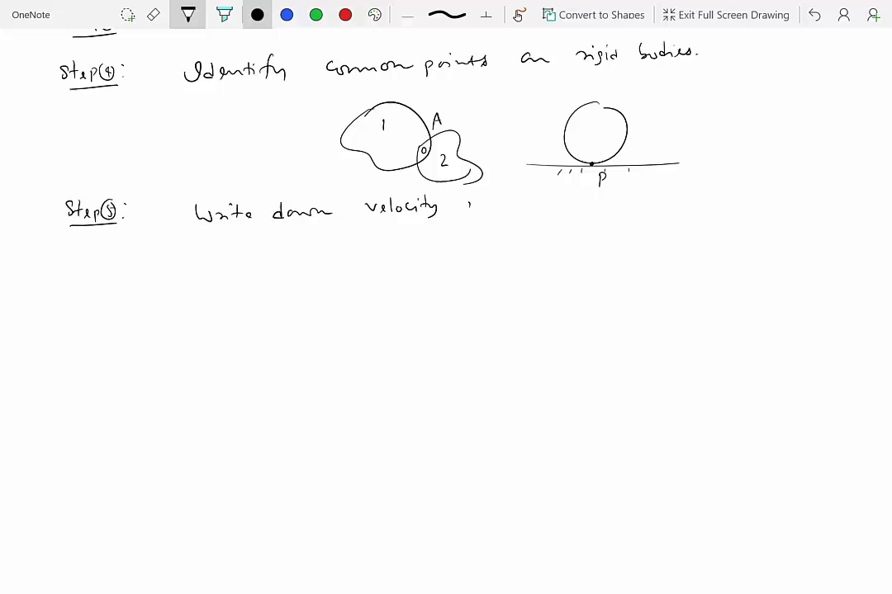
{"action": "mouse_move", "coordinate": [473, 203]}
{"action": "left_mouse_down"}
{"action": "mouse_move", "coordinate": [475, 212]}
{"action": "mouse_move", "coordinate": [498, 200]}
{"action": "mouse_move", "coordinate": [529, 210]}
{"action": "mouse_move", "coordinate": [552, 197]}
{"action": "mouse_move", "coordinate": [652, 201]}
{"action": "mouse_move", "coordinate": [760, 190]}
{"action": "mouse_move", "coordinate": [788, 198]}
{"action": "mouse_move", "coordinate": [812, 188]}
{"action": "left_mouse_up"}
- Finish Step 5 with 'from the perspective of different rigid bodies.' and start the Step ⑥ label
{"action": "left_click_drag", "start_coordinate": [215, 243], "coordinate": [217, 256]}
{"action": "mouse_move", "coordinate": [212, 248]}
{"action": "left_mouse_down"}
{"action": "mouse_move", "coordinate": [366, 242]}
{"action": "mouse_move", "coordinate": [414, 249]}
{"action": "mouse_move", "coordinate": [513, 227]}
{"action": "mouse_move", "coordinate": [512, 246]}
{"action": "mouse_move", "coordinate": [601, 230]}
{"action": "left_mouse_up"}
{"action": "mouse_move", "coordinate": [601, 224]}
{"action": "left_mouse_down"}
{"action": "mouse_move", "coordinate": [648, 237]}
{"action": "mouse_move", "coordinate": [651, 224]}
{"action": "mouse_move", "coordinate": [676, 225]}
{"action": "mouse_move", "coordinate": [682, 235]}
{"action": "mouse_move", "coordinate": [758, 230]}
{"action": "left_mouse_up"}
{"action": "left_click_drag", "start_coordinate": [765, 228], "coordinate": [769, 216]}
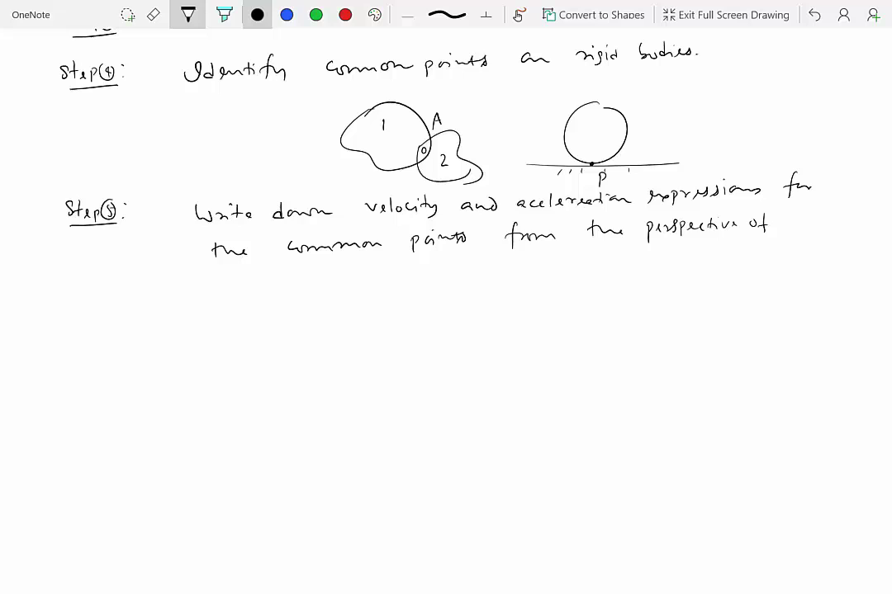
{"action": "mouse_move", "coordinate": [794, 225]}
{"action": "left_mouse_down"}
{"action": "mouse_move", "coordinate": [796, 214]}
{"action": "mouse_move", "coordinate": [861, 224]}
{"action": "left_mouse_up"}
{"action": "left_click_drag", "start_coordinate": [854, 218], "coordinate": [865, 217]}
{"action": "left_click_drag", "start_coordinate": [221, 279], "coordinate": [248, 294]}
{"action": "mouse_move", "coordinate": [251, 279]}
{"action": "left_mouse_down"}
{"action": "mouse_move", "coordinate": [252, 287]}
{"action": "mouse_move", "coordinate": [319, 283]}
{"action": "mouse_move", "coordinate": [327, 271]}
{"action": "left_mouse_up"}
{"action": "left_click_drag", "start_coordinate": [331, 276], "coordinate": [352, 280]}
{"action": "left_click", "coordinate": [356, 281]}
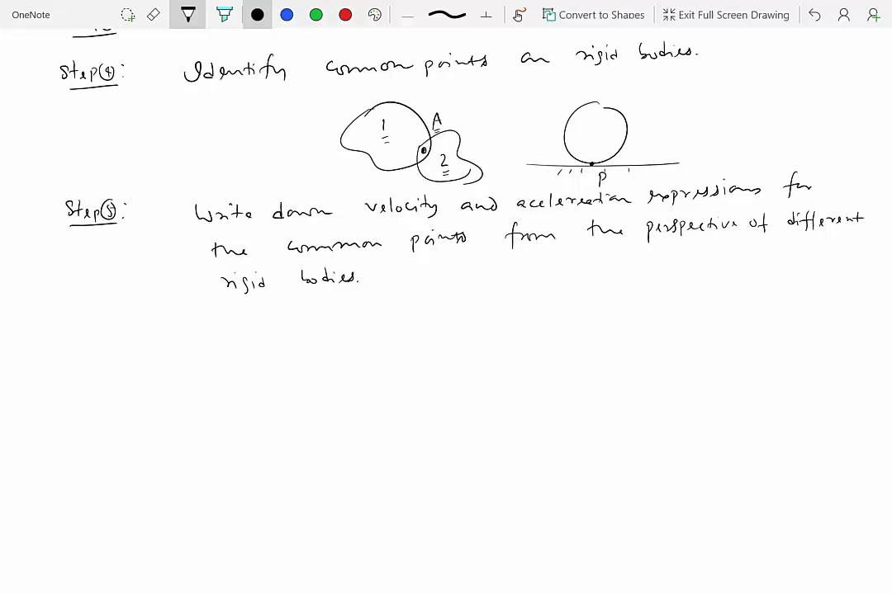
{"action": "scroll", "coordinate": [371, 247], "scroll_direction": "down", "scroll_amount": 3}
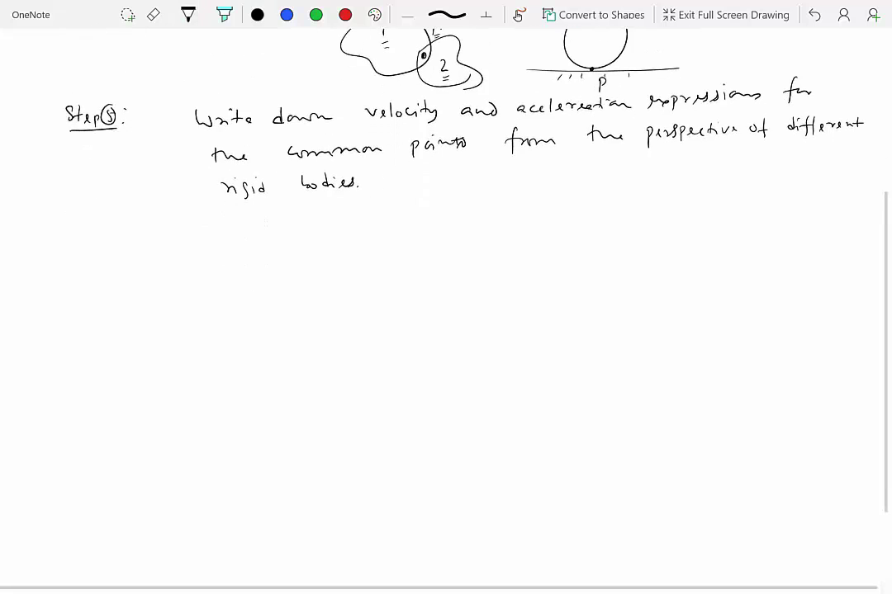
{"action": "mouse_move", "coordinate": [62, 228]}
{"action": "left_mouse_down"}
{"action": "mouse_move", "coordinate": [91, 245]}
{"action": "mouse_move", "coordinate": [115, 250]}
{"action": "left_mouse_up"}
- Complete the Step 6 label and write 'Equate the' beside it
{"action": "left_click", "coordinate": [123, 232]}
{"action": "left_click", "coordinate": [123, 240]}
{"action": "scroll", "coordinate": [583, 323], "scroll_direction": "down", "scroll_amount": 1}
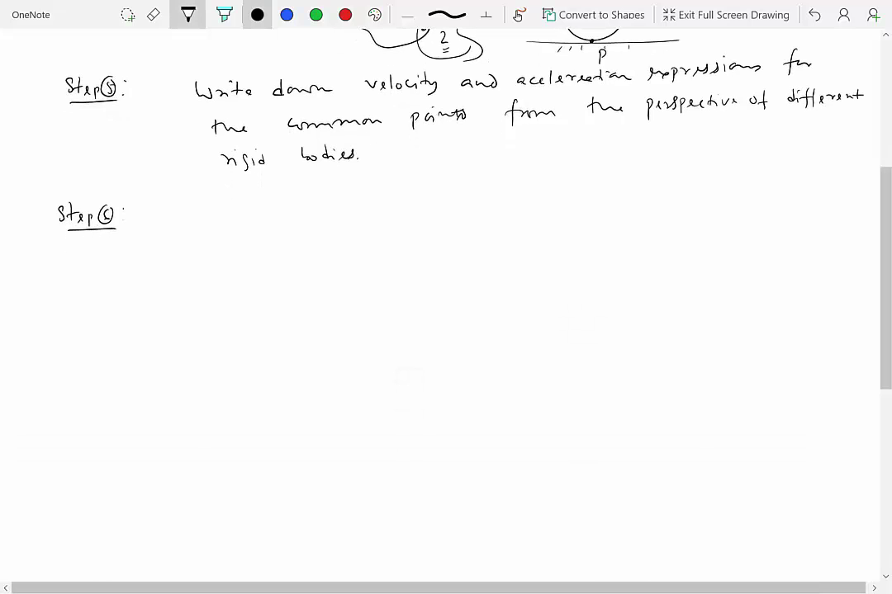
{"action": "mouse_move", "coordinate": [211, 213]}
{"action": "left_mouse_down"}
{"action": "mouse_move", "coordinate": [204, 223]}
{"action": "mouse_move", "coordinate": [213, 235]}
{"action": "left_mouse_up"}
{"action": "mouse_move", "coordinate": [227, 216]}
{"action": "left_mouse_down"}
{"action": "mouse_move", "coordinate": [227, 237]}
{"action": "mouse_move", "coordinate": [261, 225]}
{"action": "left_mouse_up"}
{"action": "mouse_move", "coordinate": [264, 212]}
{"action": "left_mouse_down"}
{"action": "mouse_move", "coordinate": [265, 224]}
{"action": "mouse_move", "coordinate": [272, 219]}
{"action": "left_mouse_up"}
{"action": "left_click_drag", "start_coordinate": [276, 223], "coordinate": [329, 217]}
{"action": "mouse_move", "coordinate": [323, 208]}
{"action": "left_mouse_down"}
{"action": "mouse_move", "coordinate": [415, 208]}
{"action": "mouse_move", "coordinate": [423, 217]}
{"action": "left_mouse_up"}
- Finish Step 6 with 'velocity and accel expressions'
{"action": "left_click_drag", "start_coordinate": [427, 203], "coordinate": [428, 219]}
{"action": "left_click_drag", "start_coordinate": [431, 213], "coordinate": [446, 218]}
{"action": "mouse_move", "coordinate": [451, 210]}
{"action": "left_mouse_down"}
{"action": "mouse_move", "coordinate": [467, 219]}
{"action": "mouse_move", "coordinate": [473, 209]}
{"action": "left_mouse_up"}
{"action": "mouse_move", "coordinate": [470, 212]}
{"action": "left_mouse_down"}
{"action": "mouse_move", "coordinate": [477, 227]}
{"action": "mouse_move", "coordinate": [510, 211]}
{"action": "left_mouse_up"}
{"action": "left_click_drag", "start_coordinate": [514, 207], "coordinate": [571, 208]}
{"action": "mouse_move", "coordinate": [583, 202]}
{"action": "left_mouse_down"}
{"action": "mouse_move", "coordinate": [578, 208]}
{"action": "mouse_move", "coordinate": [596, 205]}
{"action": "left_mouse_up"}
{"action": "left_click_drag", "start_coordinate": [605, 189], "coordinate": [615, 192]}
{"action": "mouse_move", "coordinate": [609, 197]}
{"action": "left_mouse_down"}
{"action": "mouse_move", "coordinate": [656, 201]}
{"action": "mouse_move", "coordinate": [667, 212]}
{"action": "mouse_move", "coordinate": [709, 195]}
{"action": "mouse_move", "coordinate": [712, 204]}
{"action": "mouse_move", "coordinate": [739, 203]}
{"action": "left_mouse_up"}
{"action": "left_click_drag", "start_coordinate": [746, 196], "coordinate": [752, 201]}
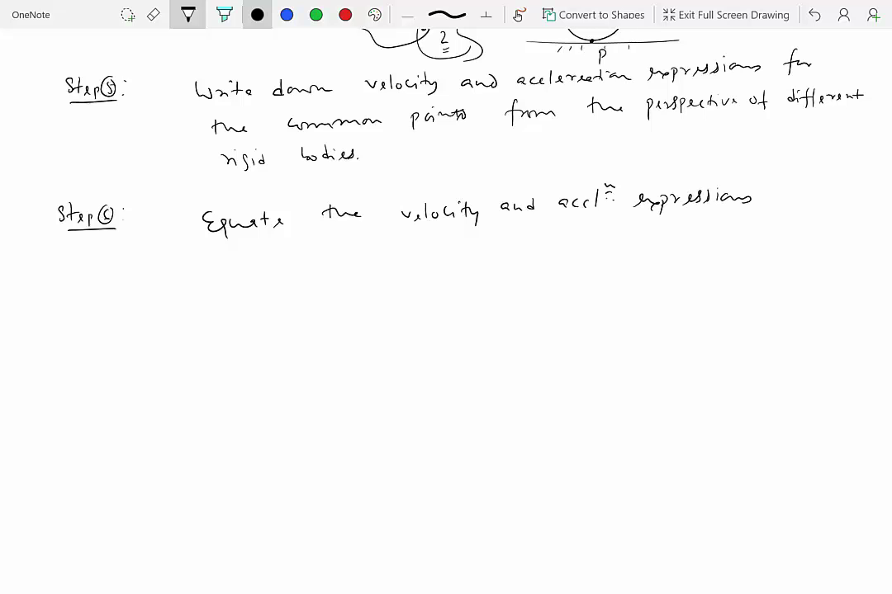
- Write and underline the 'Step ⑦:' label below Step 6
{"action": "scroll", "coordinate": [446, 330], "scroll_direction": "down", "scroll_amount": 2}
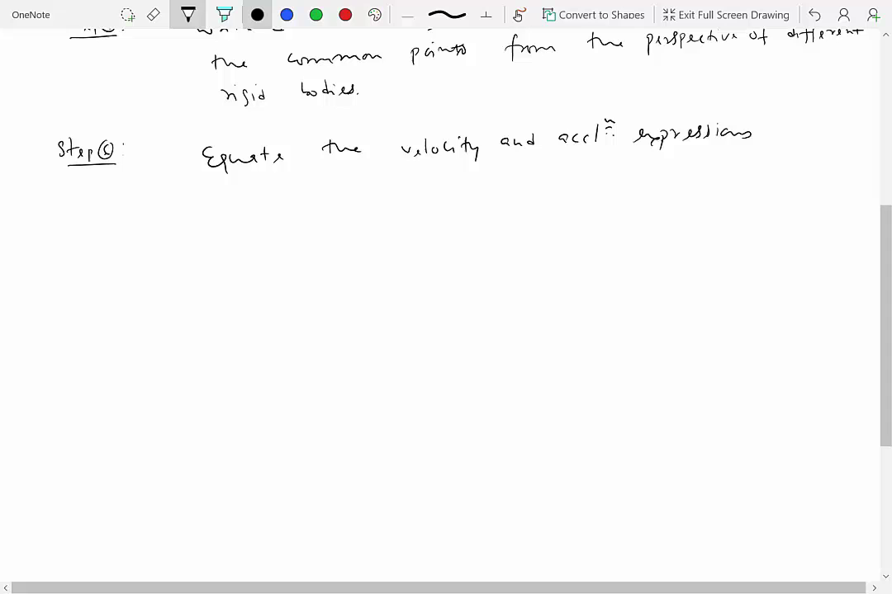
{"action": "mouse_move", "coordinate": [60, 202]}
{"action": "left_mouse_down"}
{"action": "mouse_move", "coordinate": [53, 218]}
{"action": "mouse_move", "coordinate": [68, 216]}
{"action": "left_mouse_up"}
{"action": "left_click_drag", "start_coordinate": [62, 207], "coordinate": [78, 212]}
{"action": "mouse_move", "coordinate": [80, 206]}
{"action": "left_mouse_down"}
{"action": "mouse_move", "coordinate": [112, 212]}
{"action": "mouse_move", "coordinate": [106, 205]}
{"action": "left_mouse_up"}
{"action": "left_click_drag", "start_coordinate": [122, 206], "coordinate": [123, 213]}
{"action": "mouse_move", "coordinate": [221, 195]}
{"action": "left_mouse_down"}
{"action": "mouse_move", "coordinate": [216, 209]}
{"action": "mouse_move", "coordinate": [229, 201]}
{"action": "left_mouse_up"}
{"action": "left_click_drag", "start_coordinate": [236, 194], "coordinate": [236, 209]}
{"action": "left_click_drag", "start_coordinate": [61, 225], "coordinate": [135, 225]}
- Write 'Solve for unknowns.' as the Step 7 text
{"action": "left_click_drag", "start_coordinate": [241, 200], "coordinate": [257, 206]}
{"action": "mouse_move", "coordinate": [297, 188]}
{"action": "left_mouse_down"}
{"action": "mouse_move", "coordinate": [289, 213]}
{"action": "mouse_move", "coordinate": [296, 201]}
{"action": "left_mouse_up"}
{"action": "left_click_drag", "start_coordinate": [298, 203], "coordinate": [367, 203]}
{"action": "left_click_drag", "start_coordinate": [371, 189], "coordinate": [379, 203]}
{"action": "left_click_drag", "start_coordinate": [381, 198], "coordinate": [402, 198]}
{"action": "left_click_drag", "start_coordinate": [405, 196], "coordinate": [433, 203]}
{"action": "left_click_drag", "start_coordinate": [446, 199], "coordinate": [447, 199]}
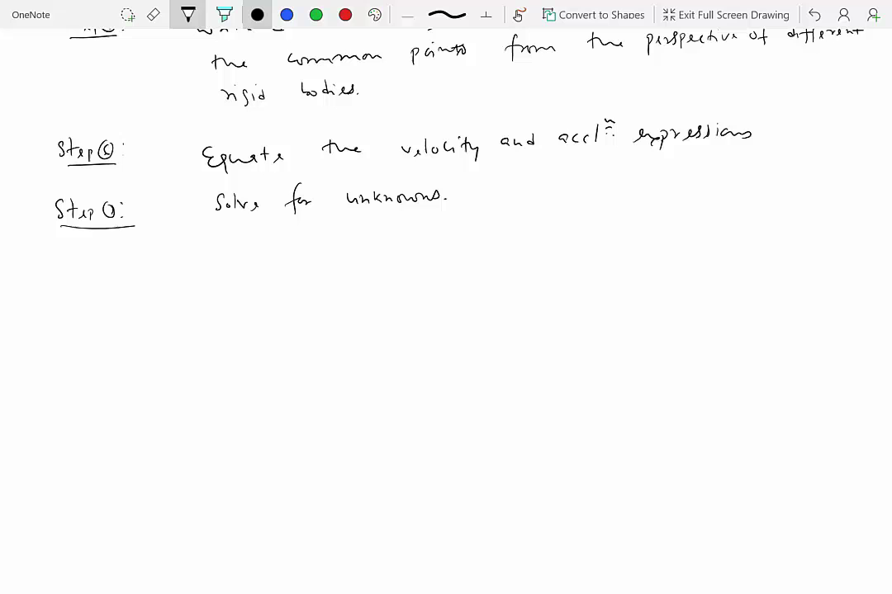
{"action": "scroll", "coordinate": [446, 306], "scroll_direction": "up", "scroll_amount": 3}
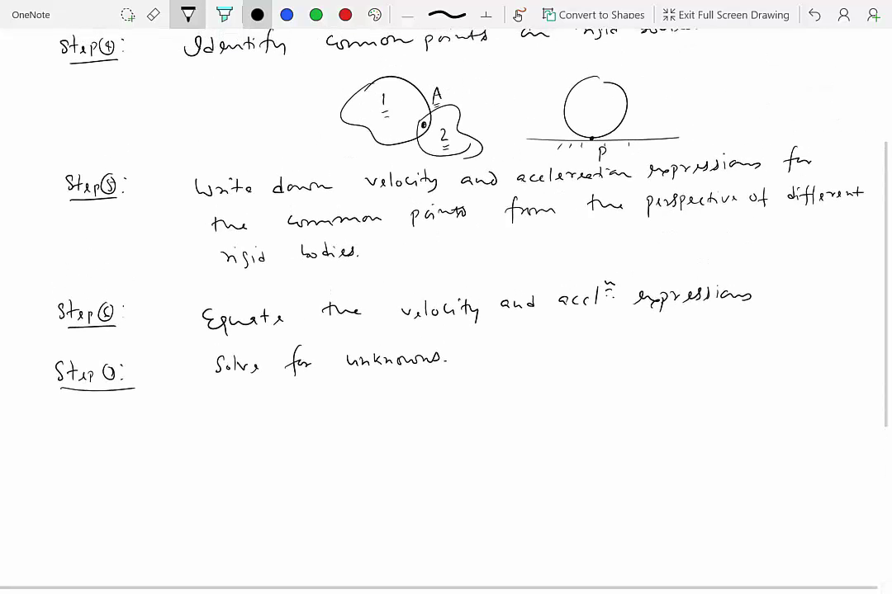